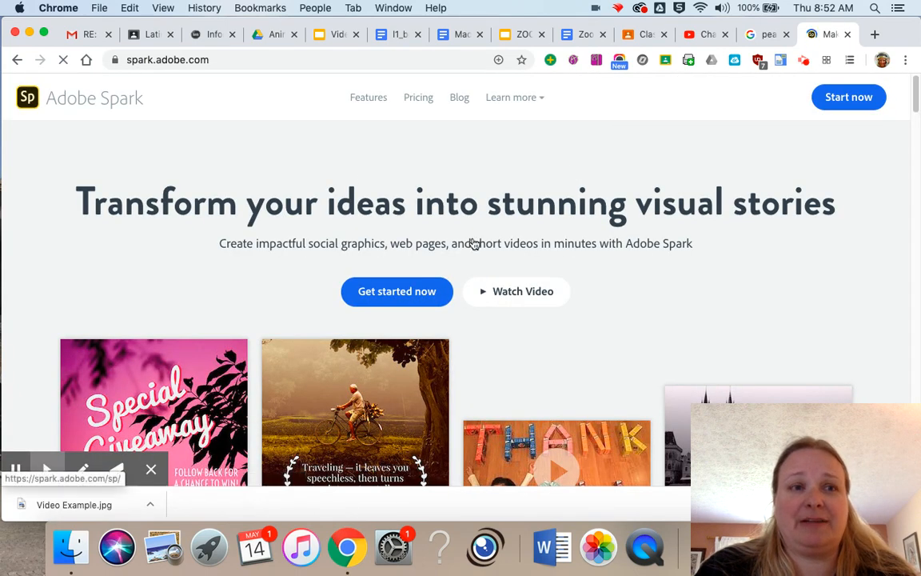
Start Adobe Spark from its home page and sign in with the school Google account.
left_click(848, 99)
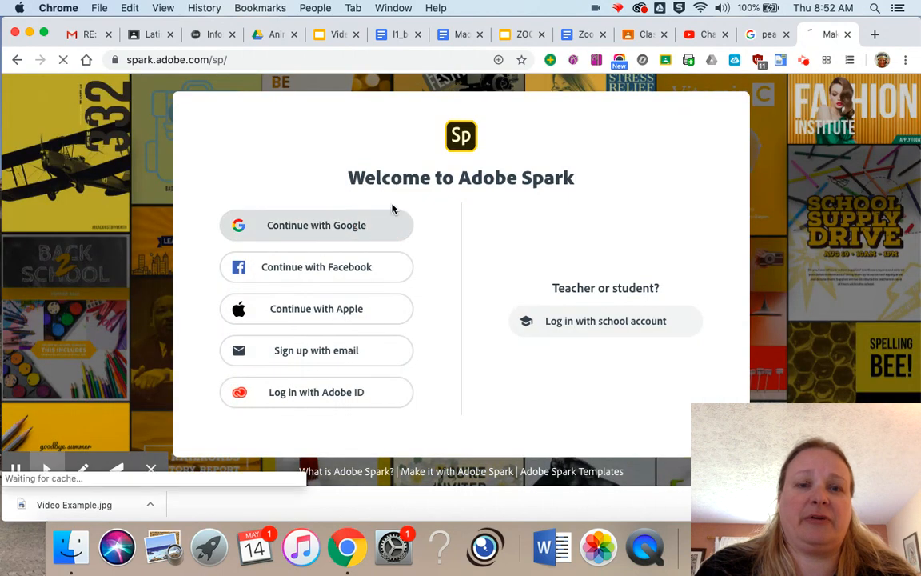
left_click(392, 211)
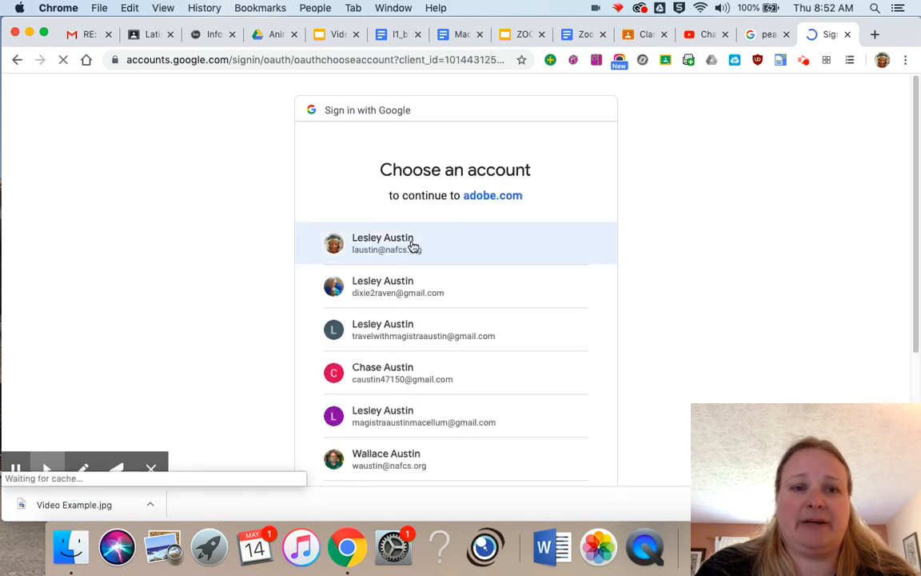
left_click(412, 246)
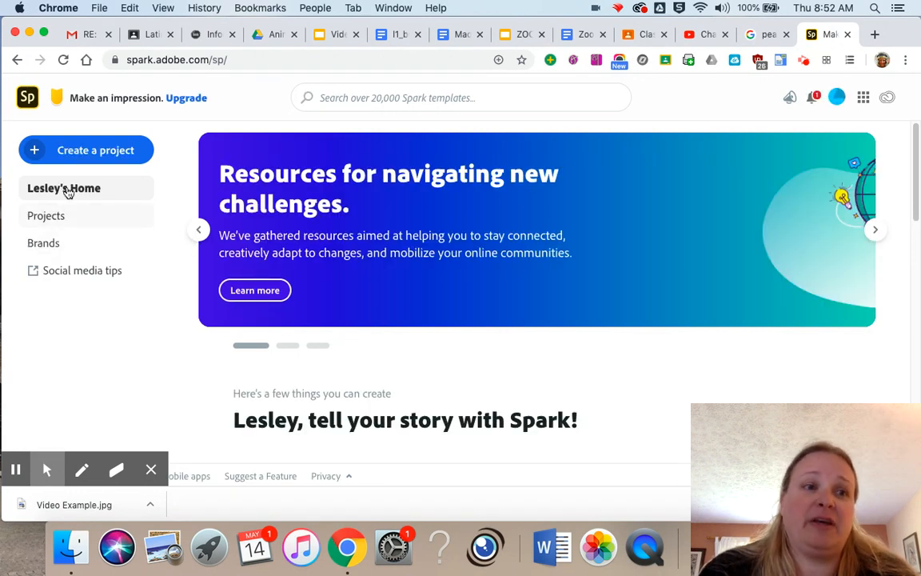
Create a video project titled "Vivarium" from scratch and dismiss the quick tips tutorial.
left_click(72, 150)
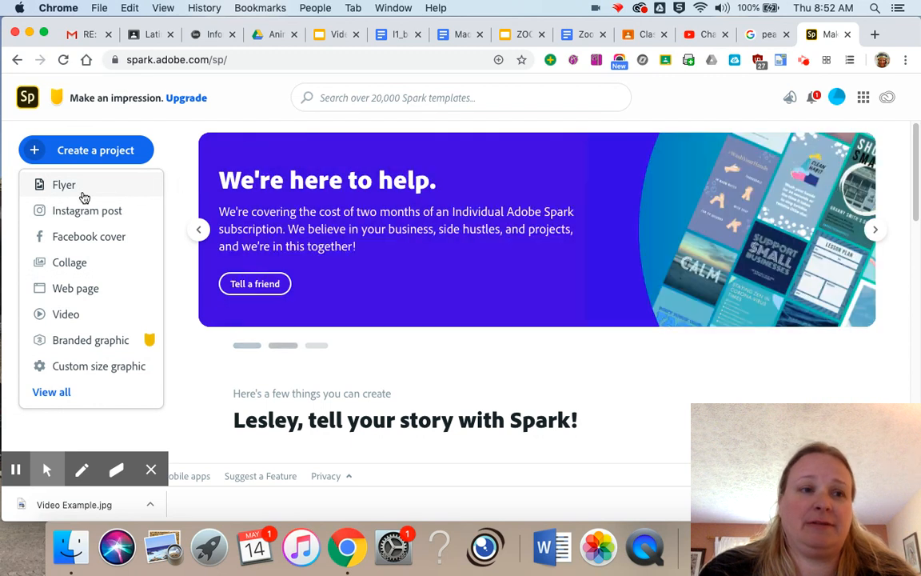
left_click(85, 313)
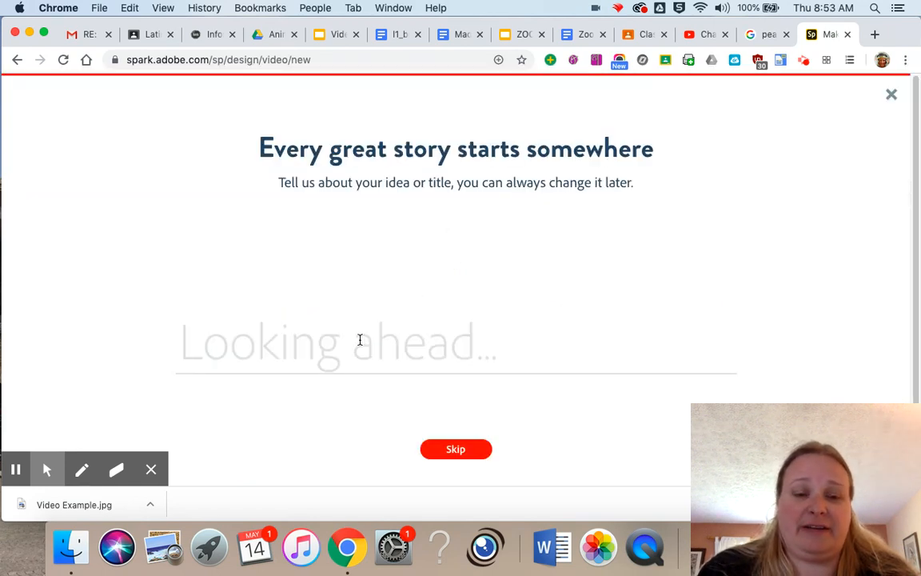
type("Vi")
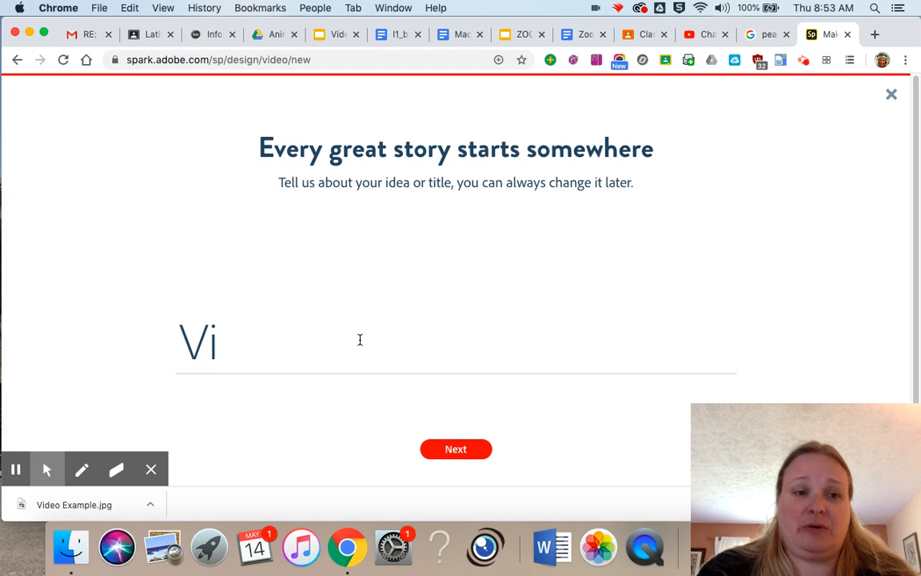
type("varium")
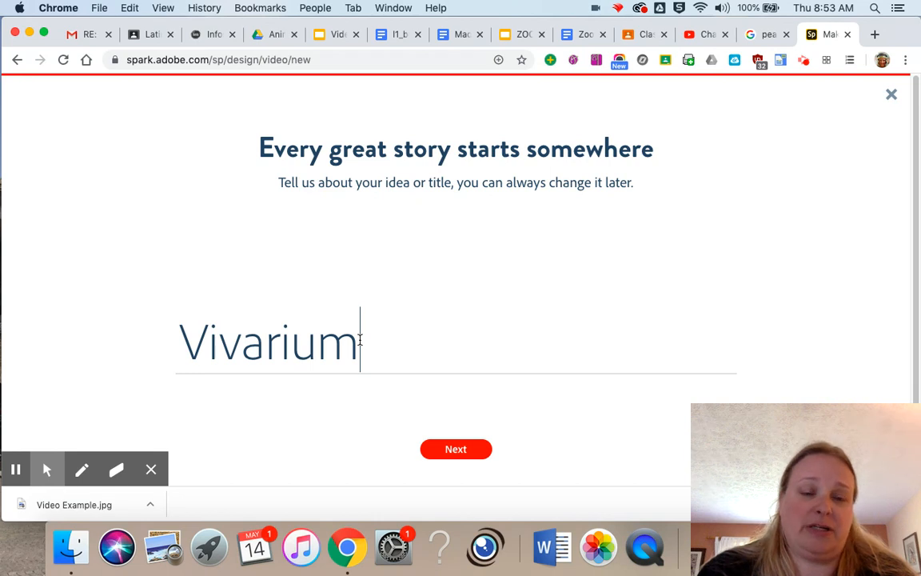
left_click(486, 446)
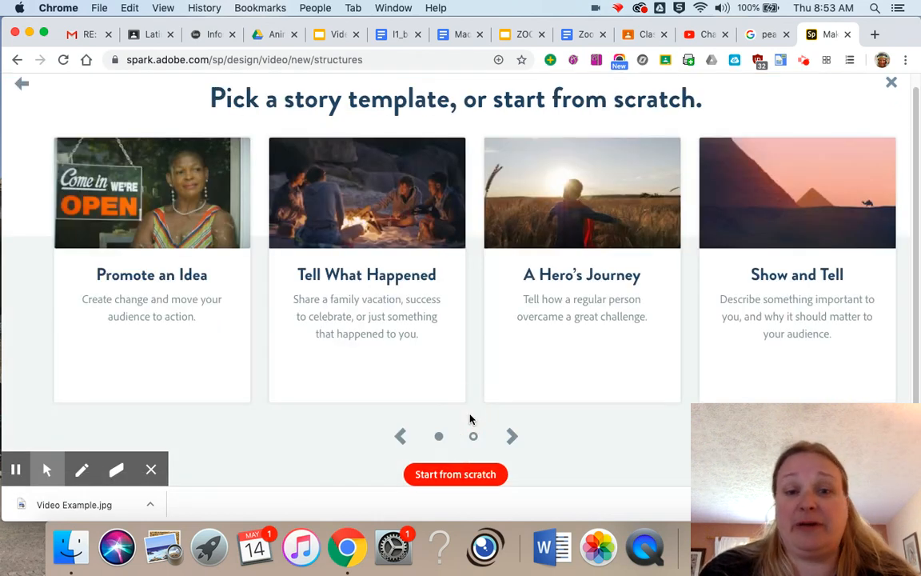
left_click(477, 477)
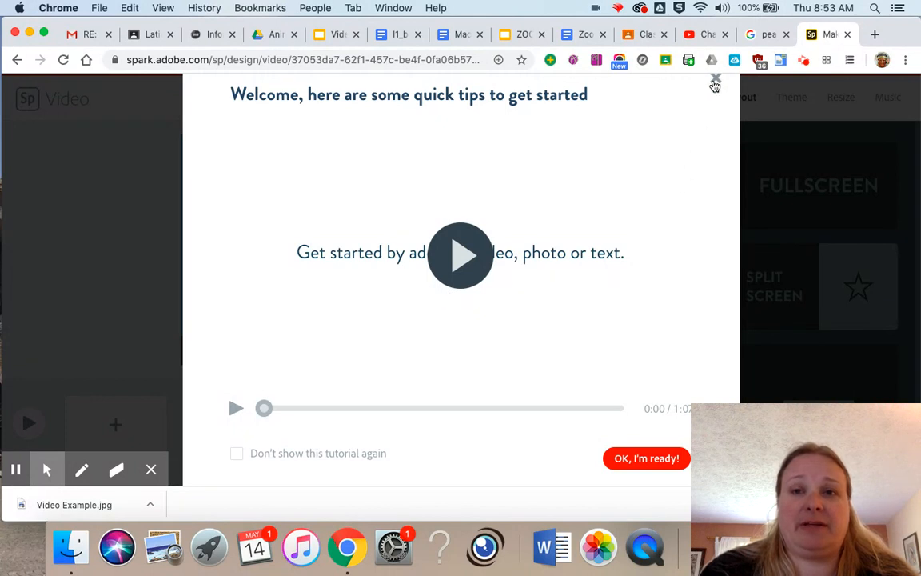
left_click(716, 79)
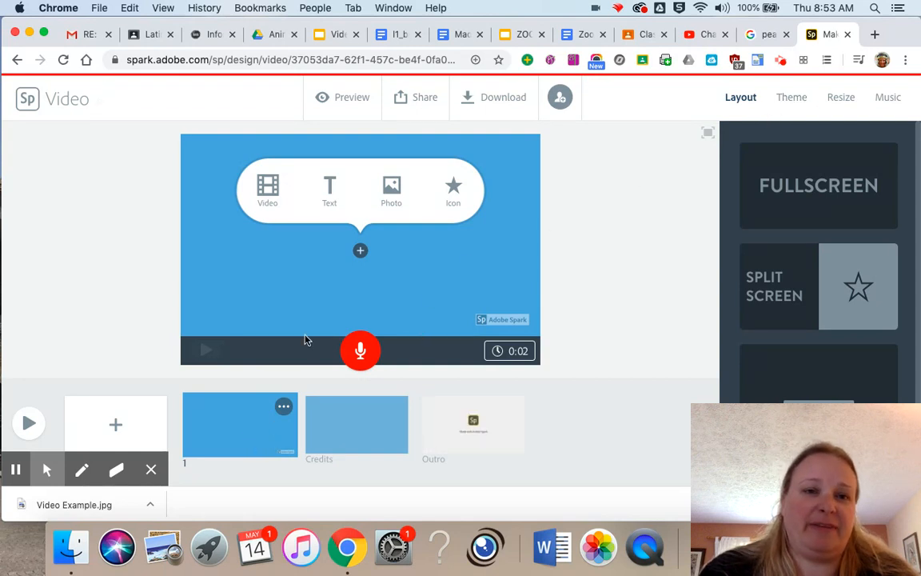
Add the photo Video Example.jpg from the Downloads folder to the first slide.
left_click(394, 190)
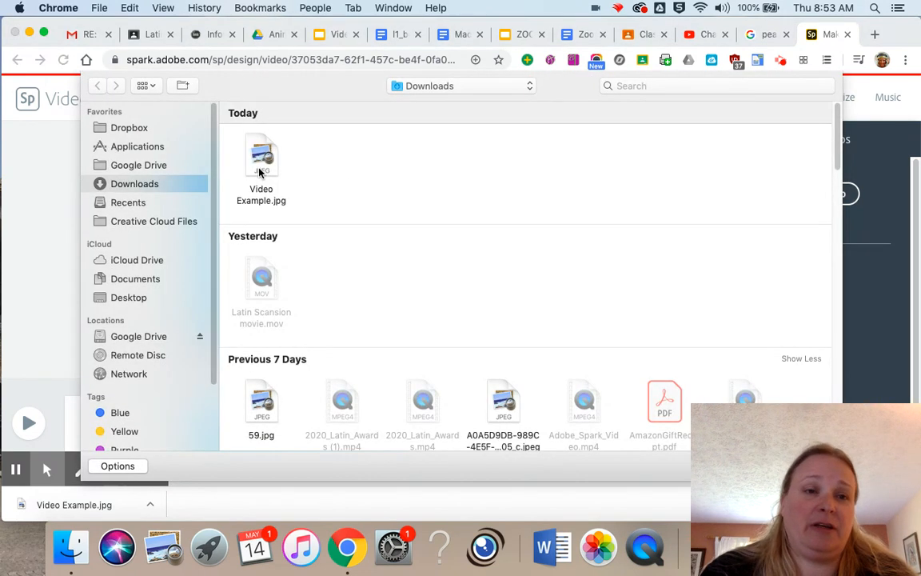
left_click(261, 165)
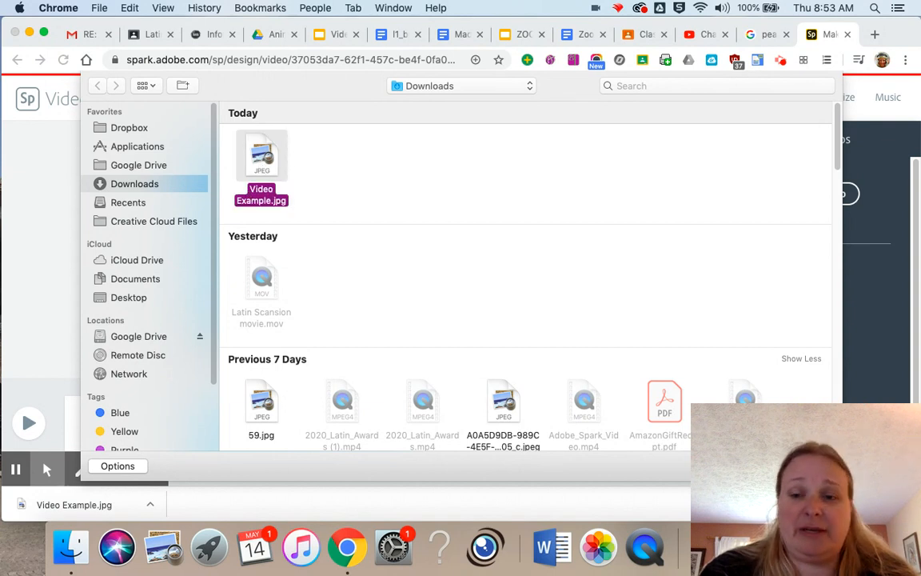
left_click(805, 466)
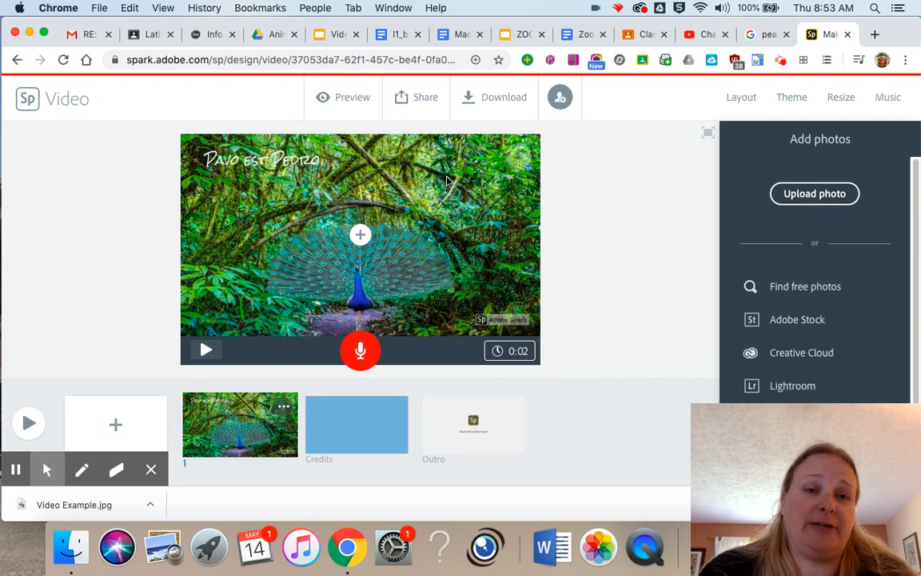
Apply the caption layout to the peacock slide and enter the caption "Pavo est caerula".
left_click(742, 98)
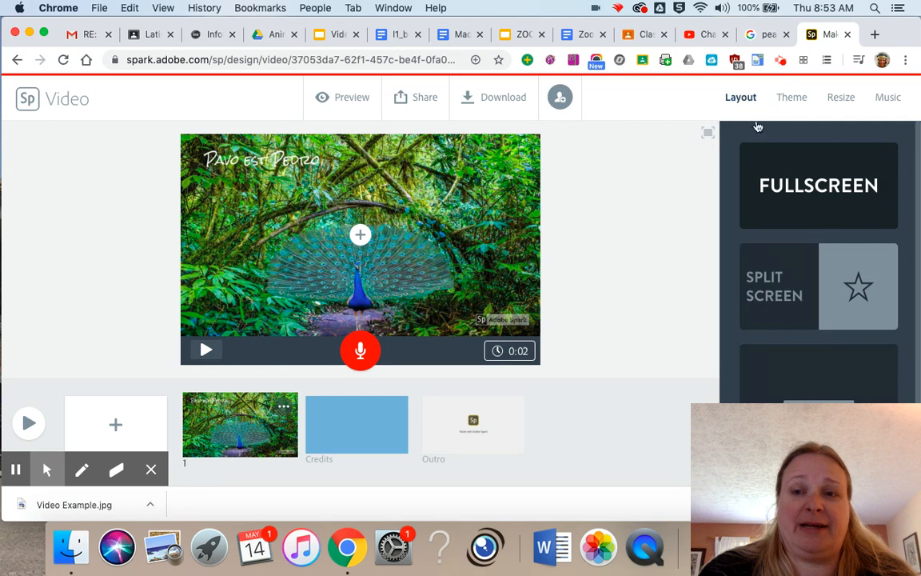
left_click(839, 392)
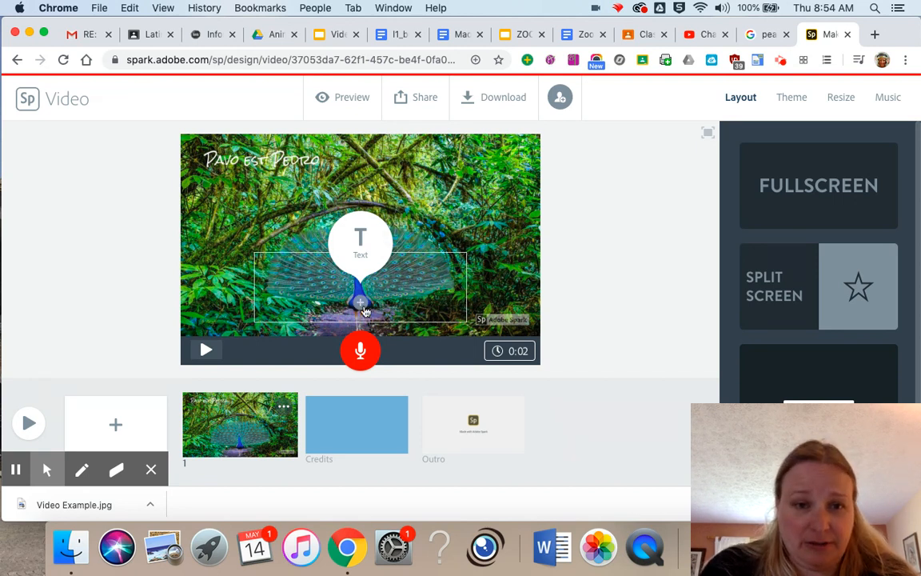
left_click(359, 251)
type("Pavo est")
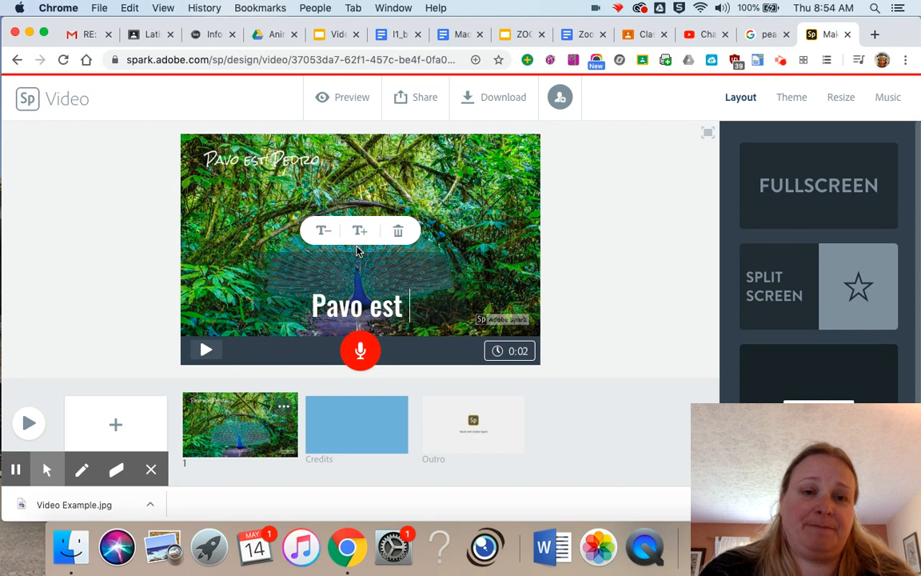
type(" caer")
key("BackSpace")
type("erula")
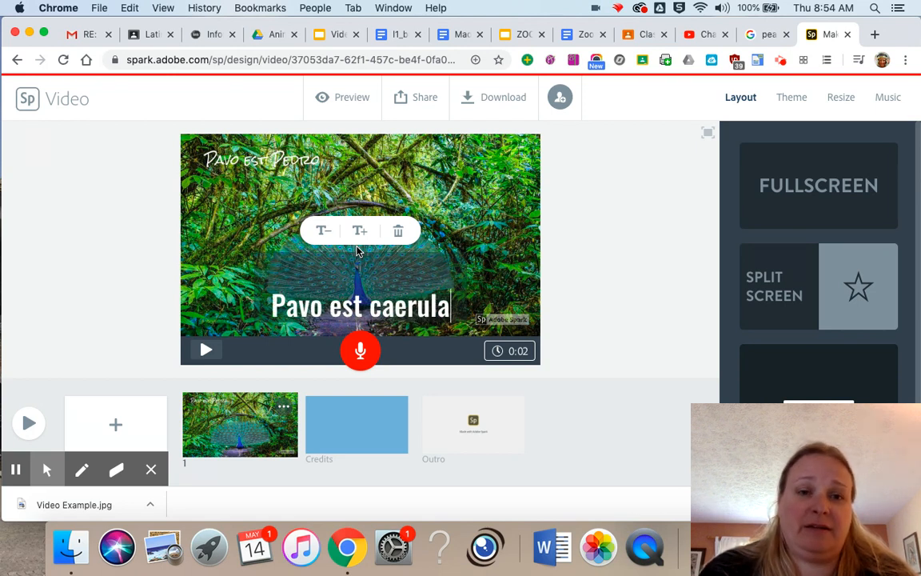
Revise the peacock slide's caption to read "Pavo est caeruleus et virdis".
key("BackSpace")
key("BackSpace")
key("BackSpace")
key("BackSpace")
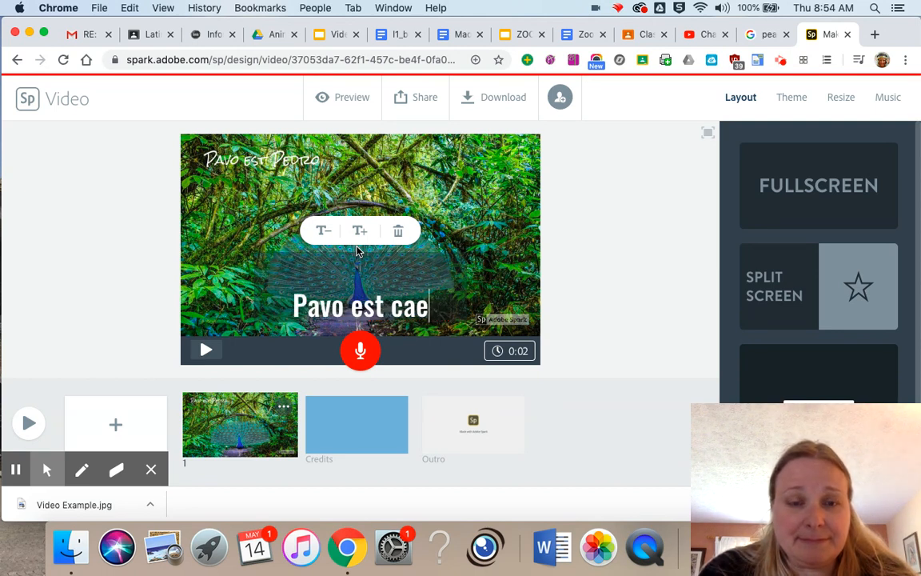
type("ruleu")
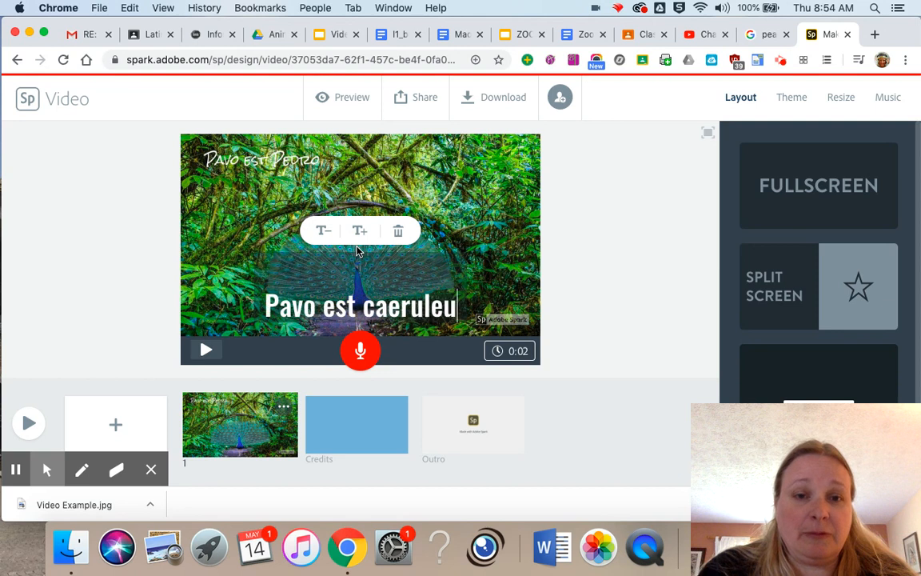
type("s et viris")
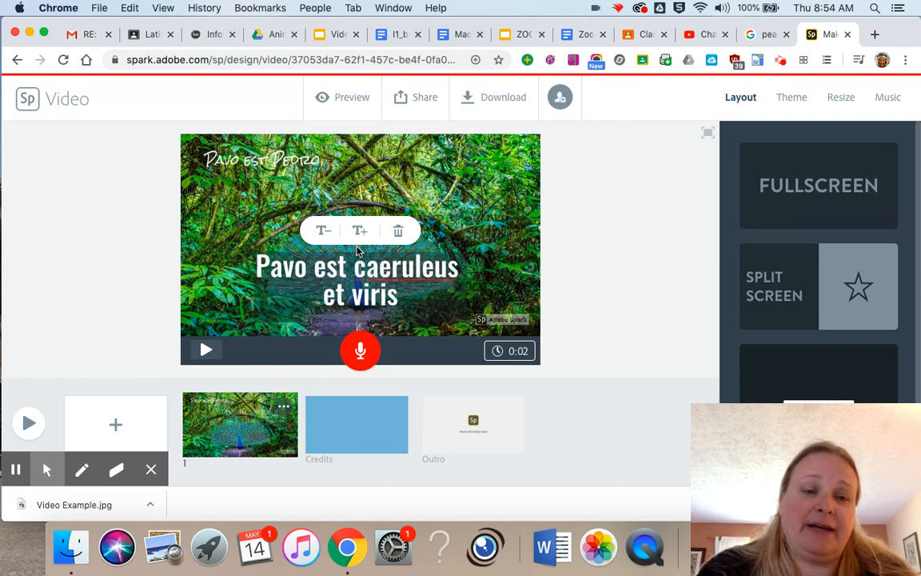
key("BackSpace")
key("BackSpace")
type("dis")
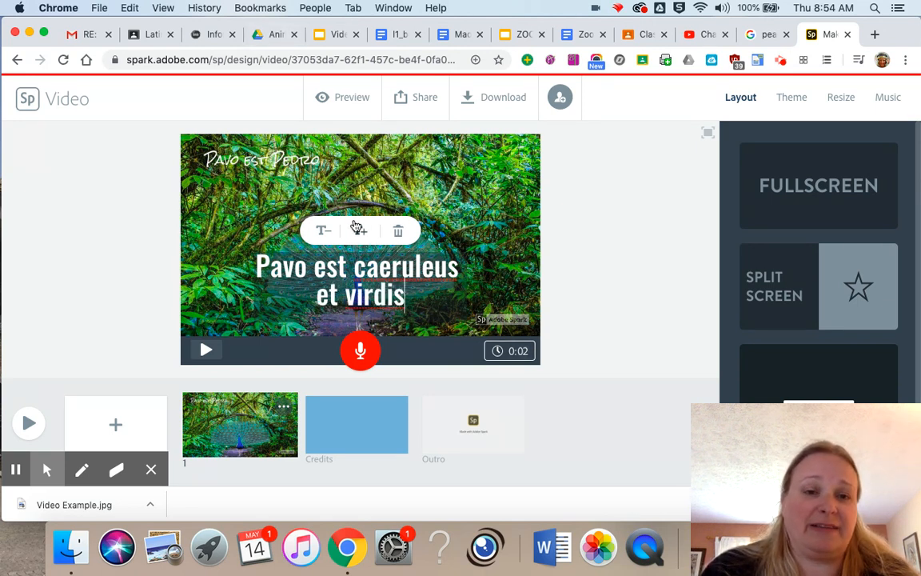
Copy the whole caption text and delete the caption from the first slide.
left_click_drag(407, 298, 316, 279)
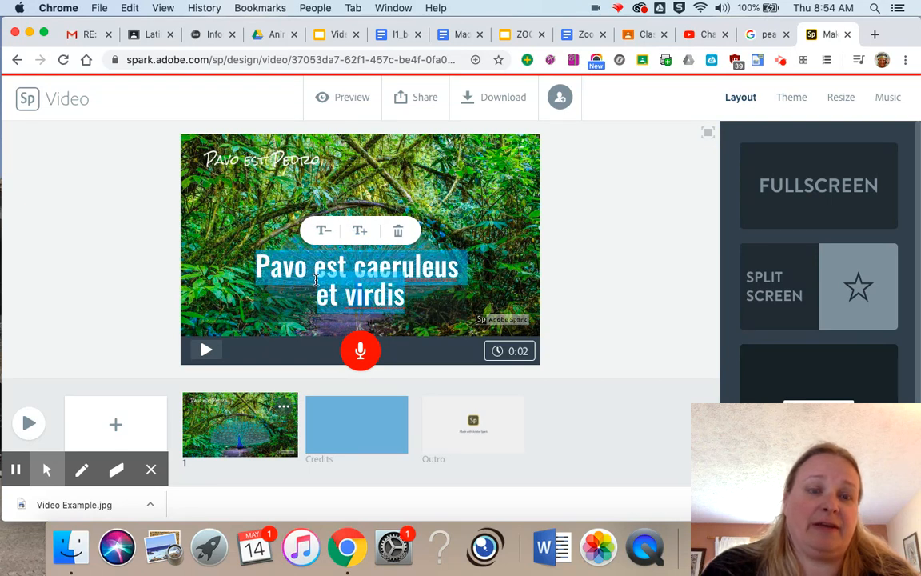
right_click(316, 284)
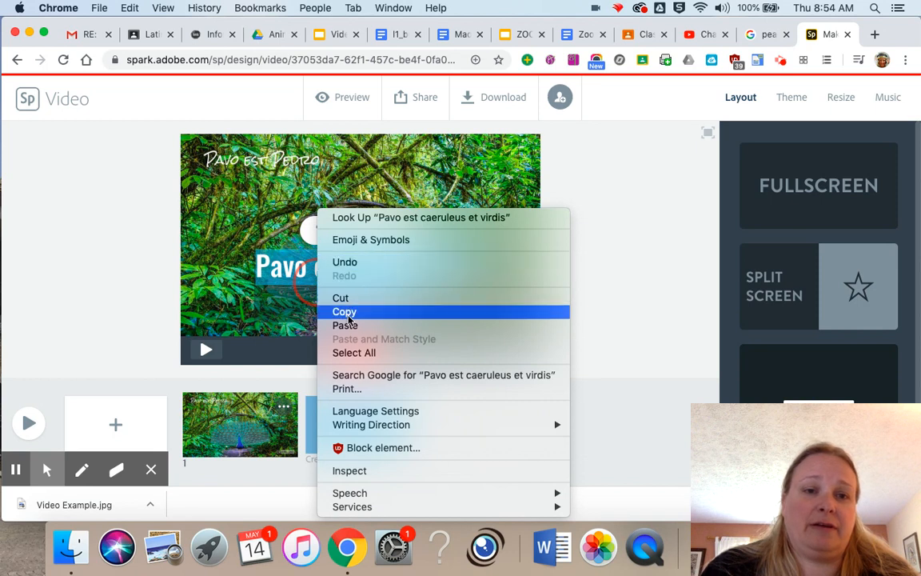
left_click(336, 312)
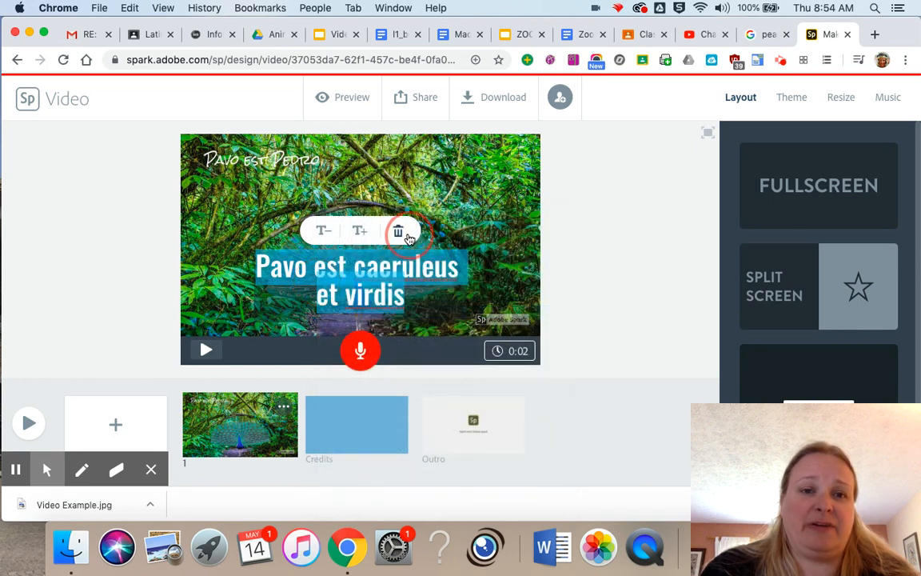
left_click(402, 233)
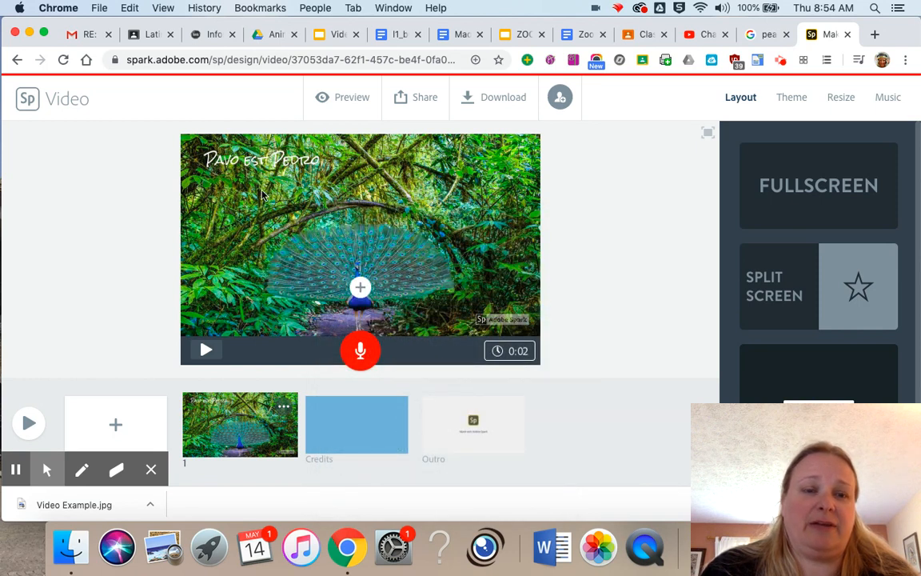
Duplicate the peacock slide and paste the copied text "Pavo est caeruleus et virdis" as the duplicate's caption.
left_click(284, 406)
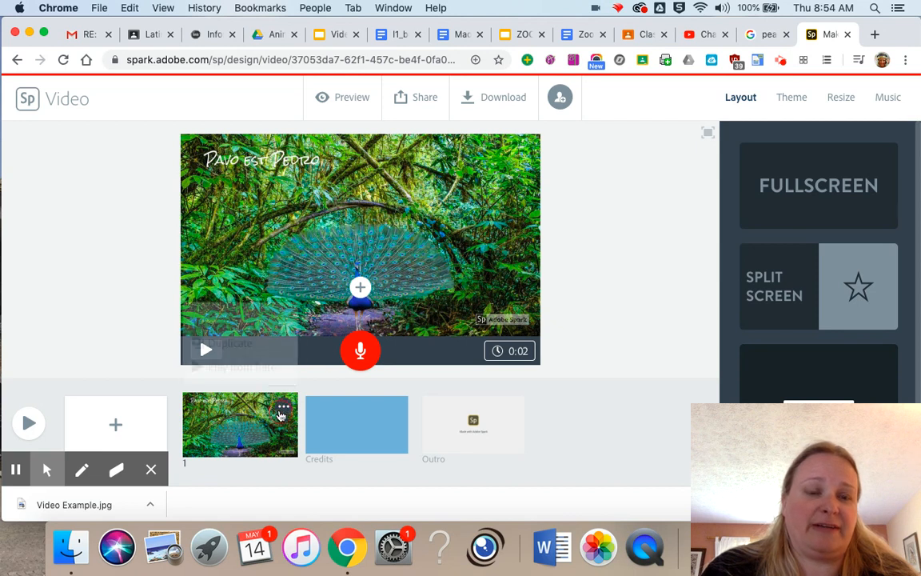
left_click(256, 344)
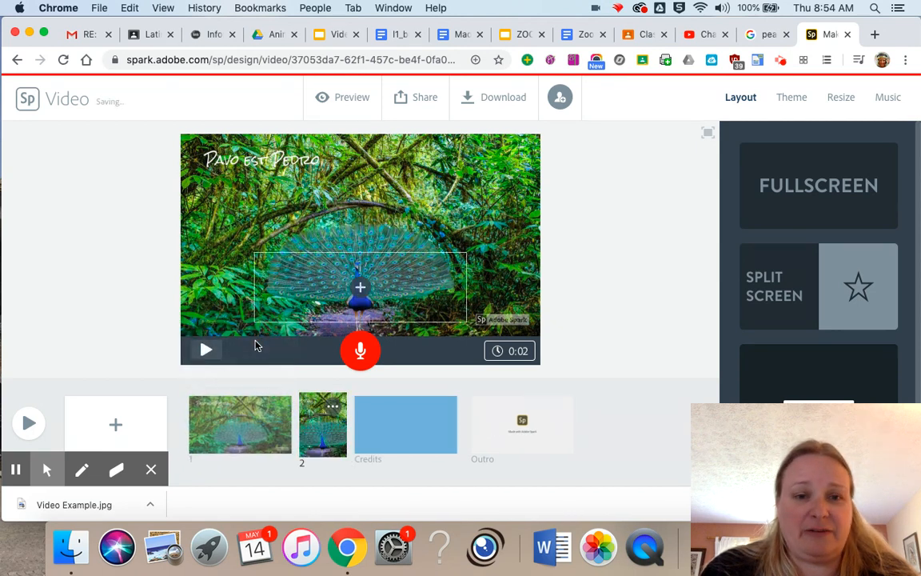
left_click(360, 241)
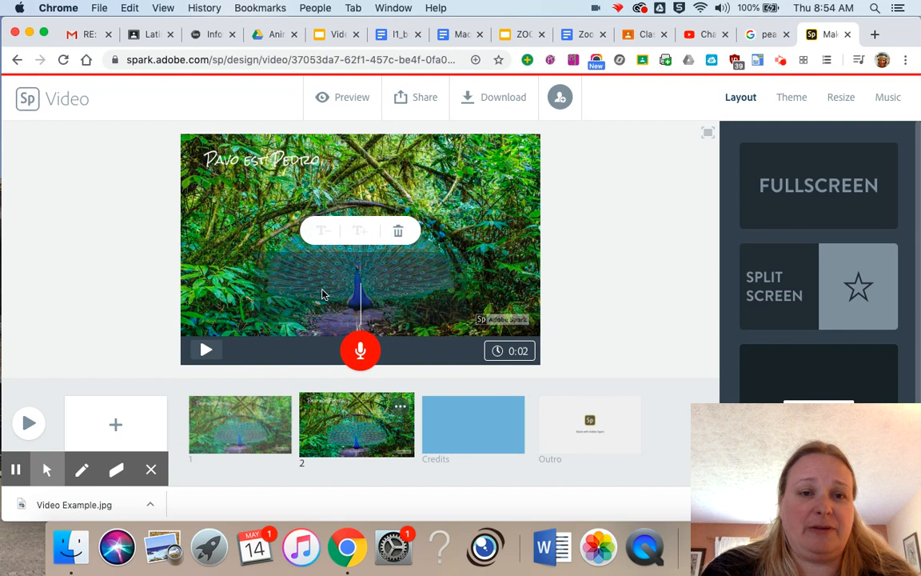
right_click(355, 296)
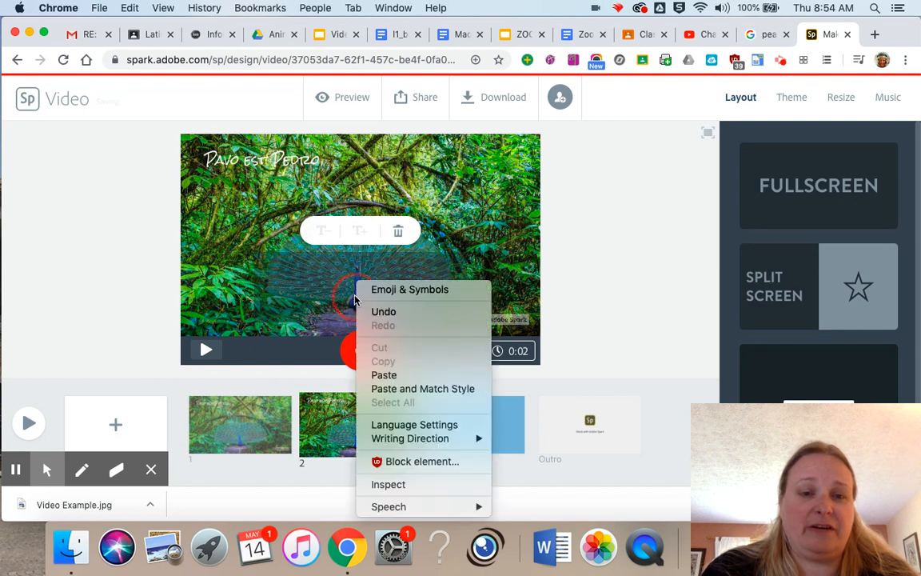
left_click(382, 373)
left_click(485, 239)
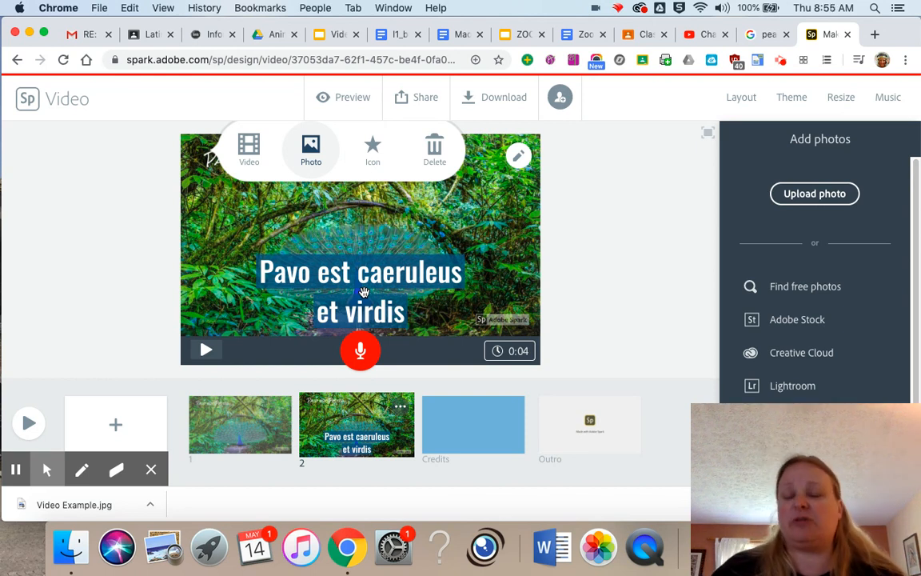
View the project's background music options, then switch to the Video Example presentation in Google Slides.
left_click(886, 100)
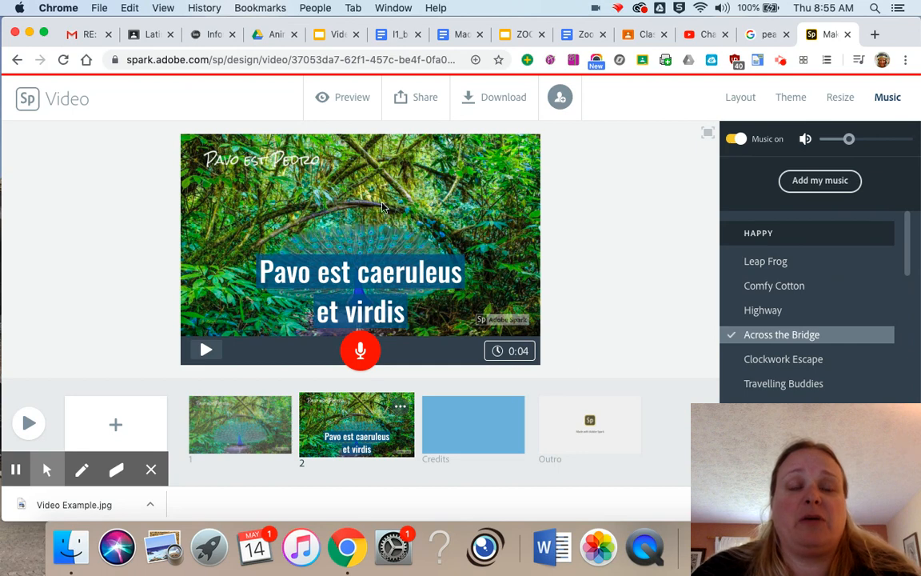
left_click(331, 35)
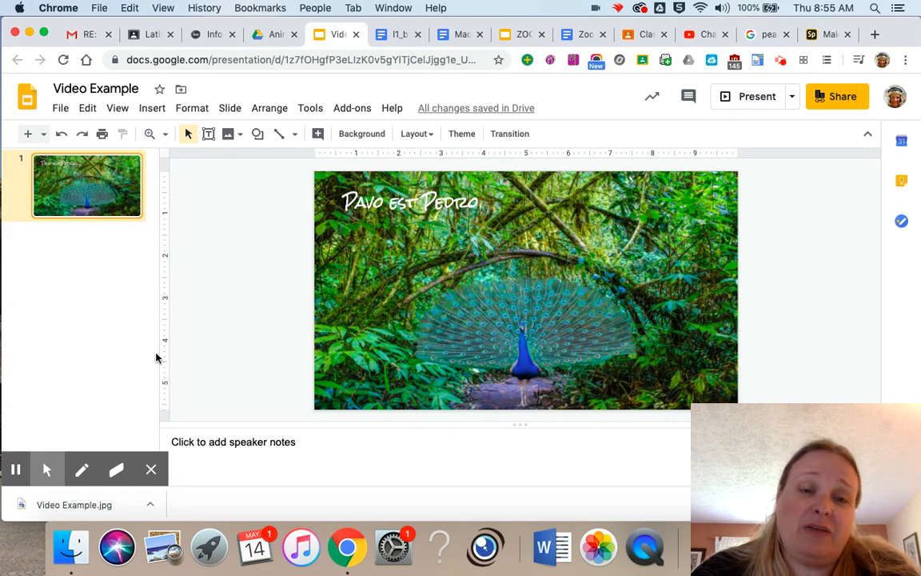